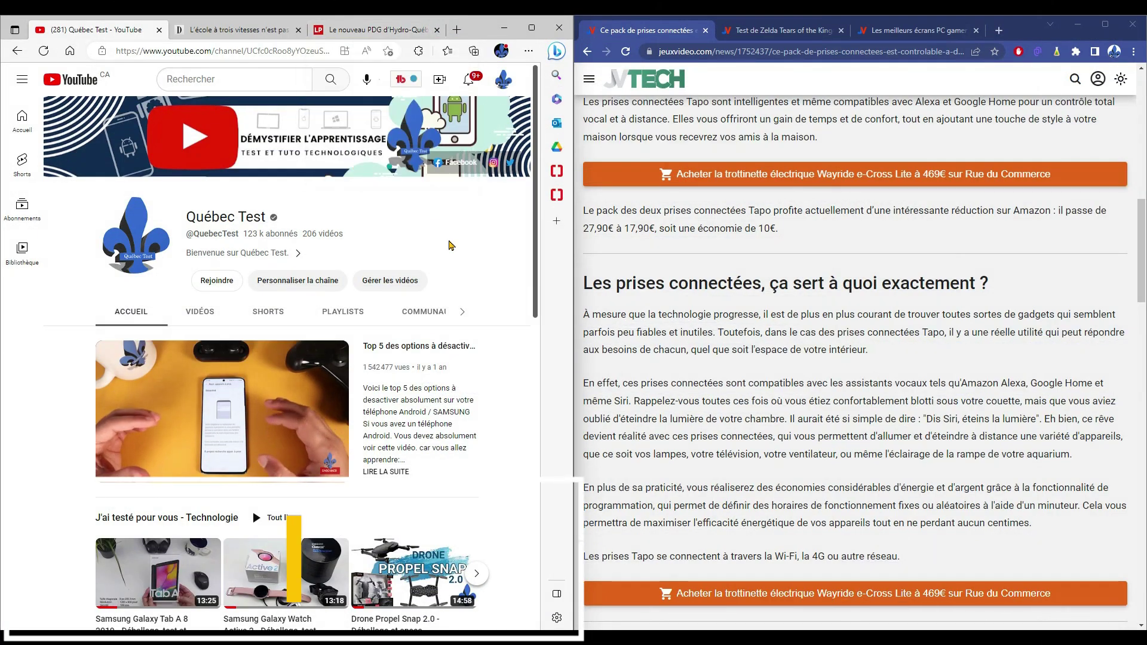
Open a blank tab in Edge and another in Chrome, and close the one in Chrome.
key("ctrl+t")
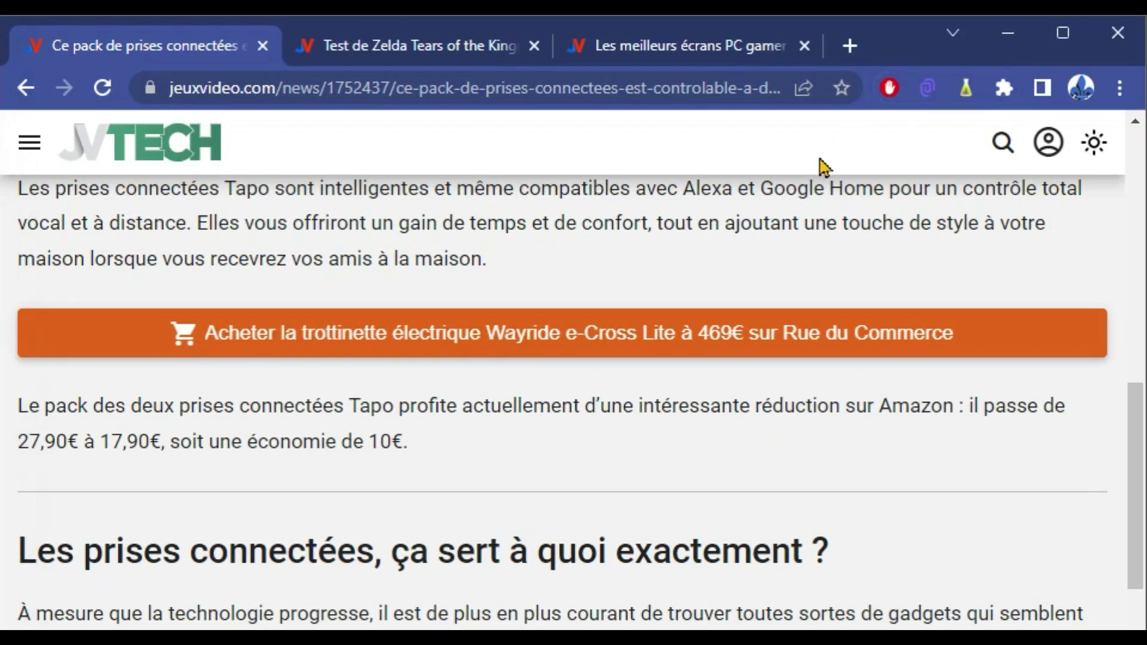
key("ctrl+t")
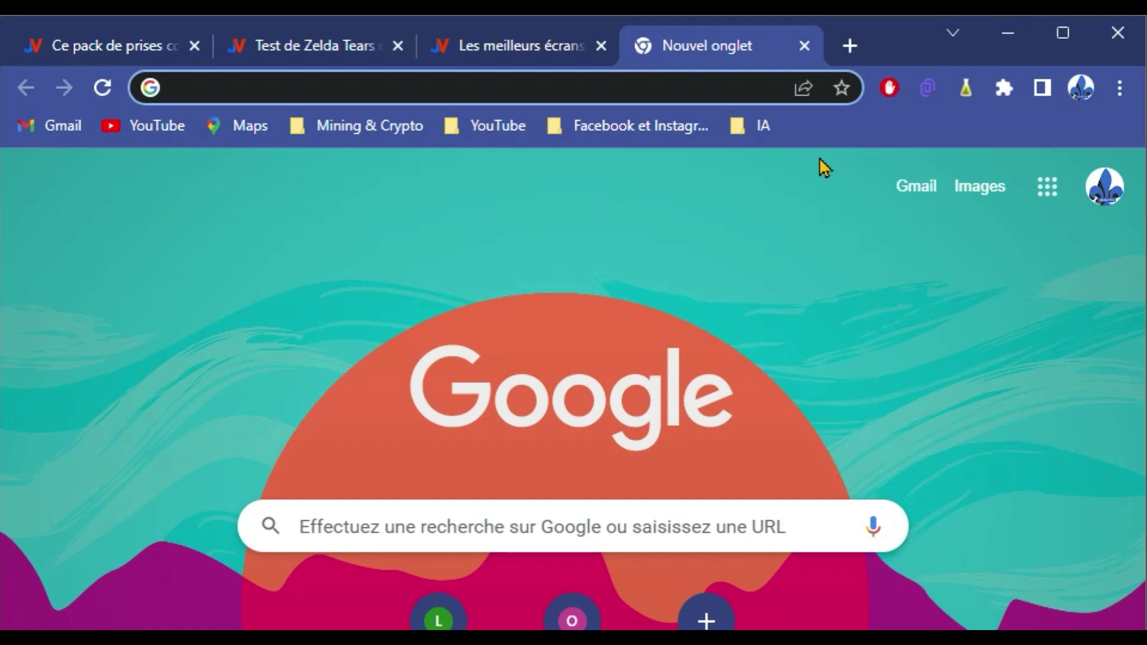
key("ctrl+Tab")
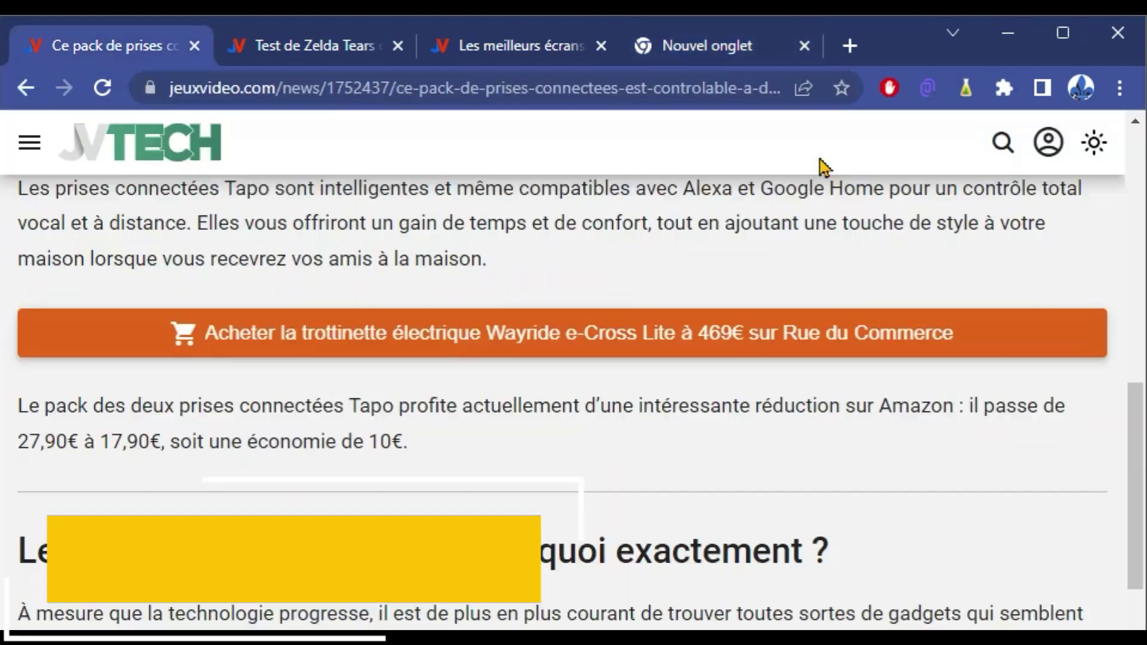
key("ctrl+w")
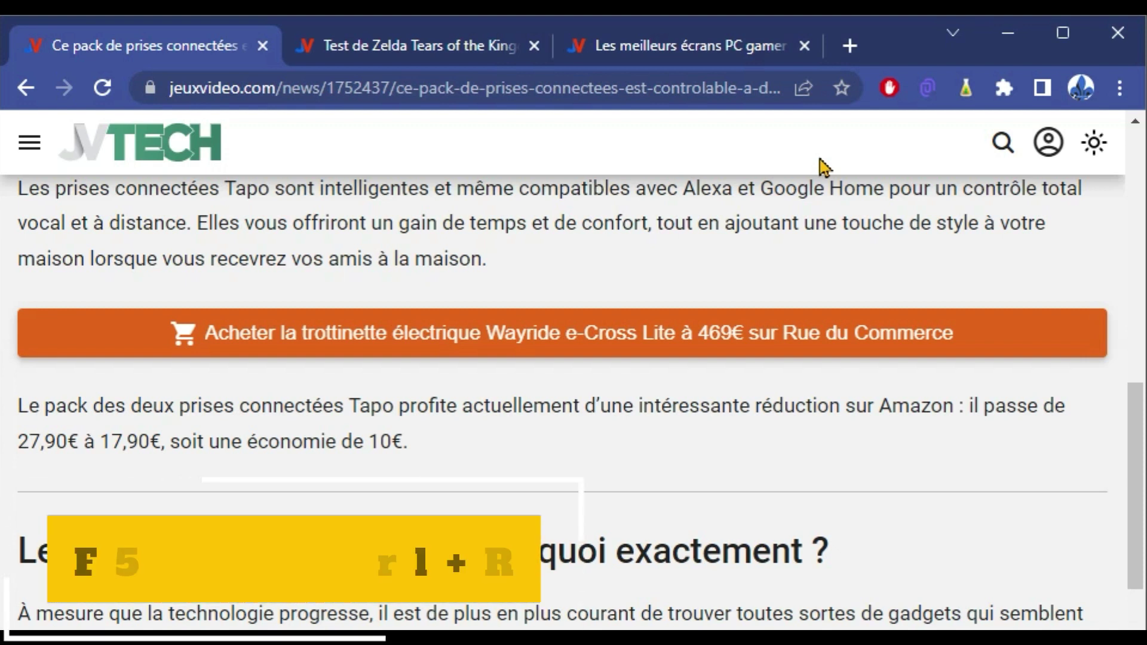
Refresh the jeuxvideo.com article about connected plugs and select its whole web address.
key("F5")
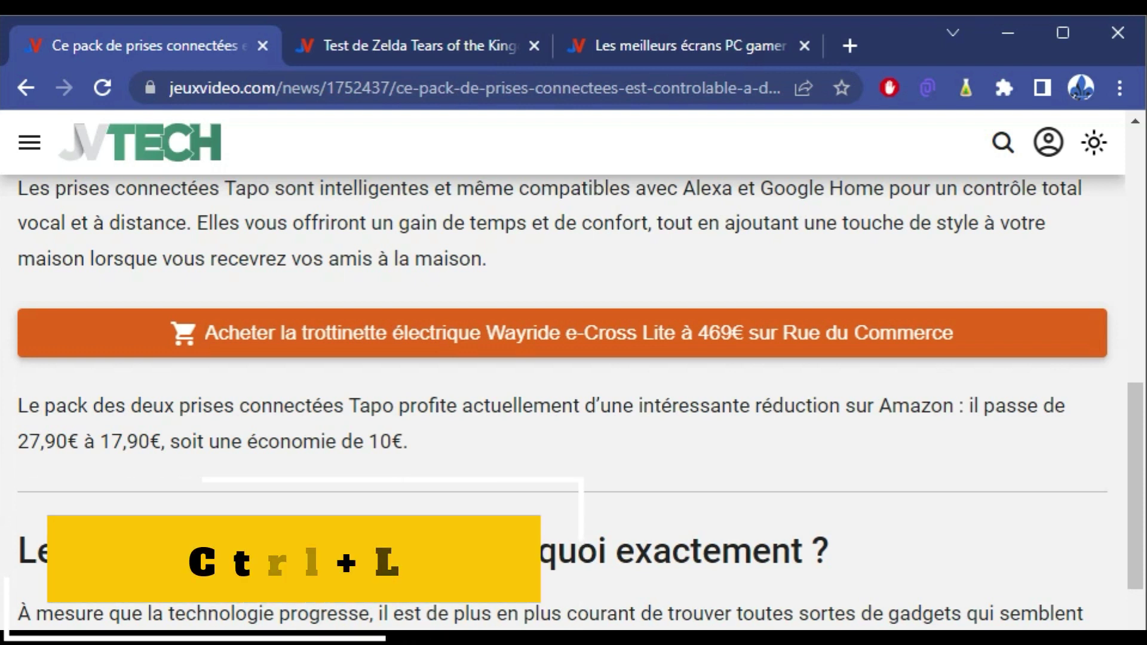
key("ctrl+l")
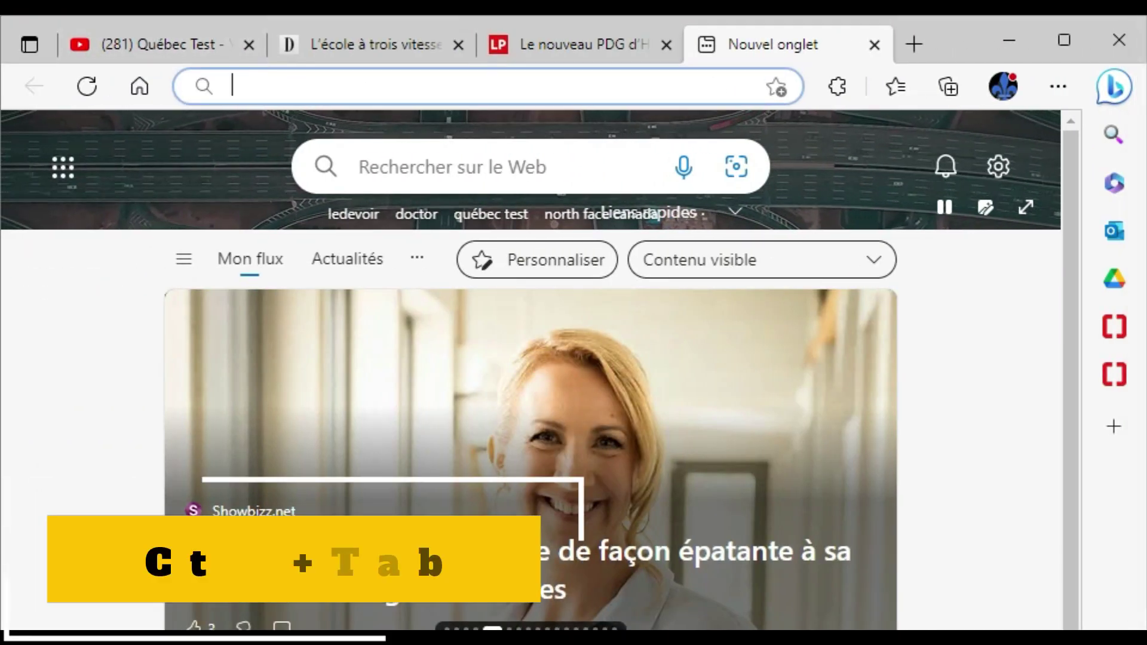
Switch to Edge and cycle forward through its open tabs, ending on the La Presse article.
key("ctrl+Tab")
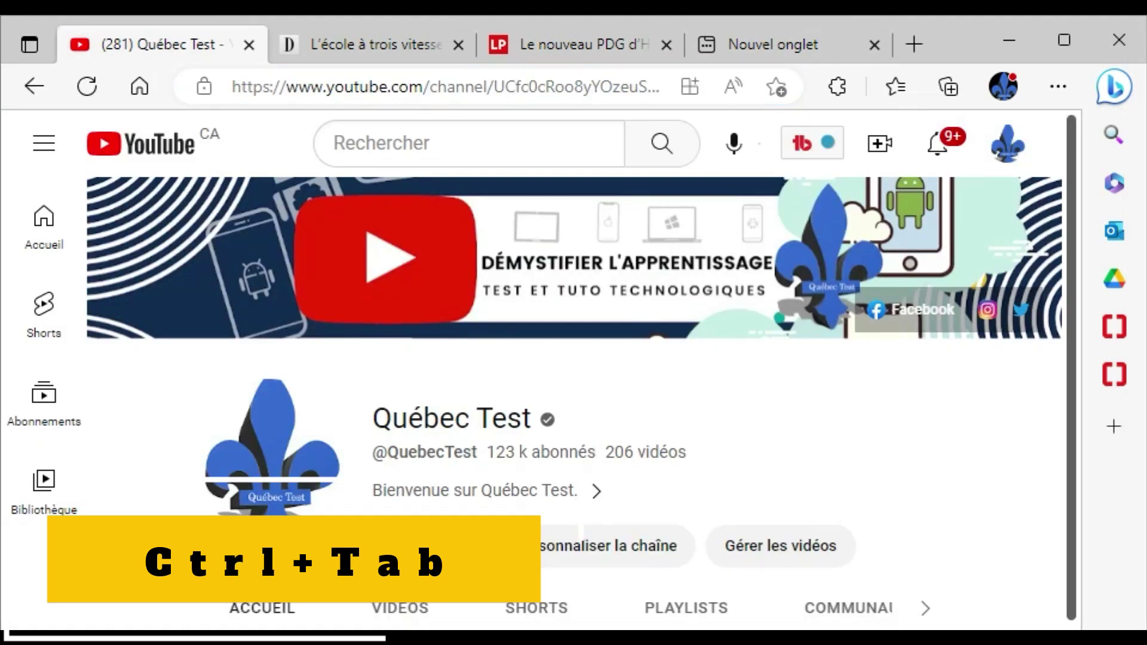
key("ctrl+Tab")
key("ctrl+Tab")
key("ctrl+Tab")
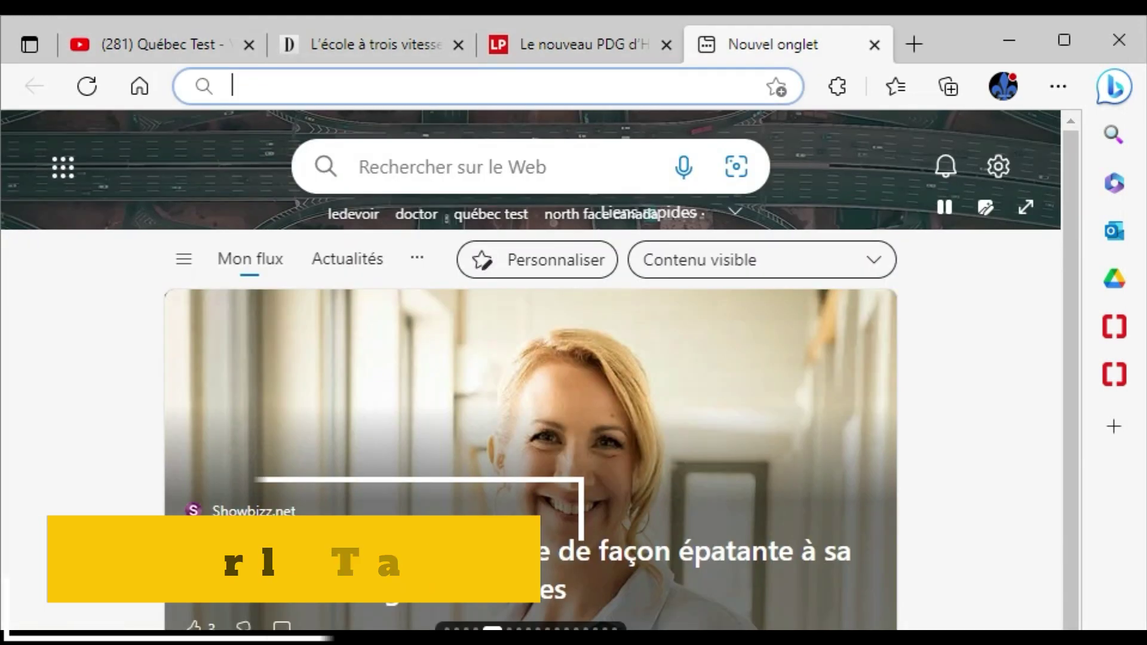
key("ctrl+Tab")
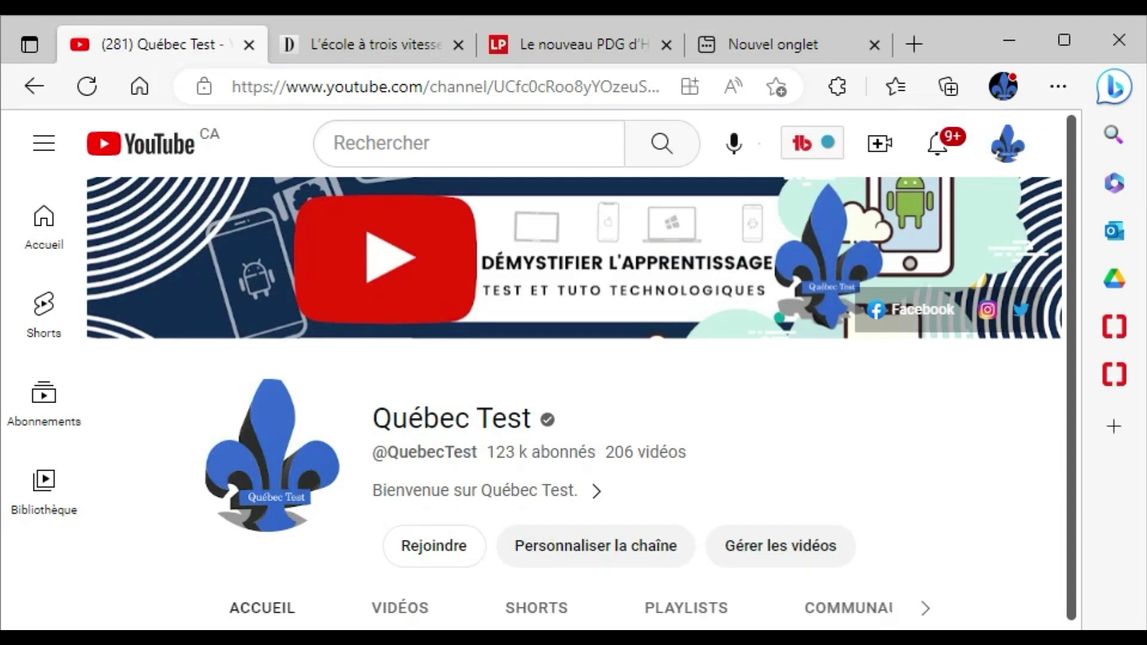
key("ctrl+Tab")
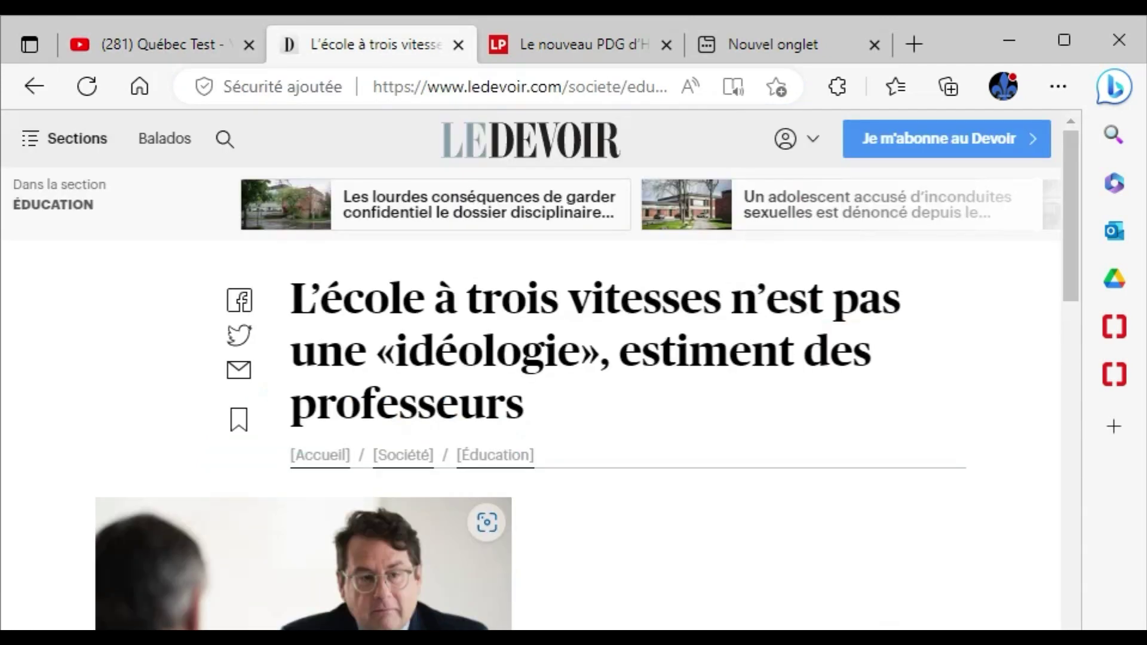
key("ctrl+Tab")
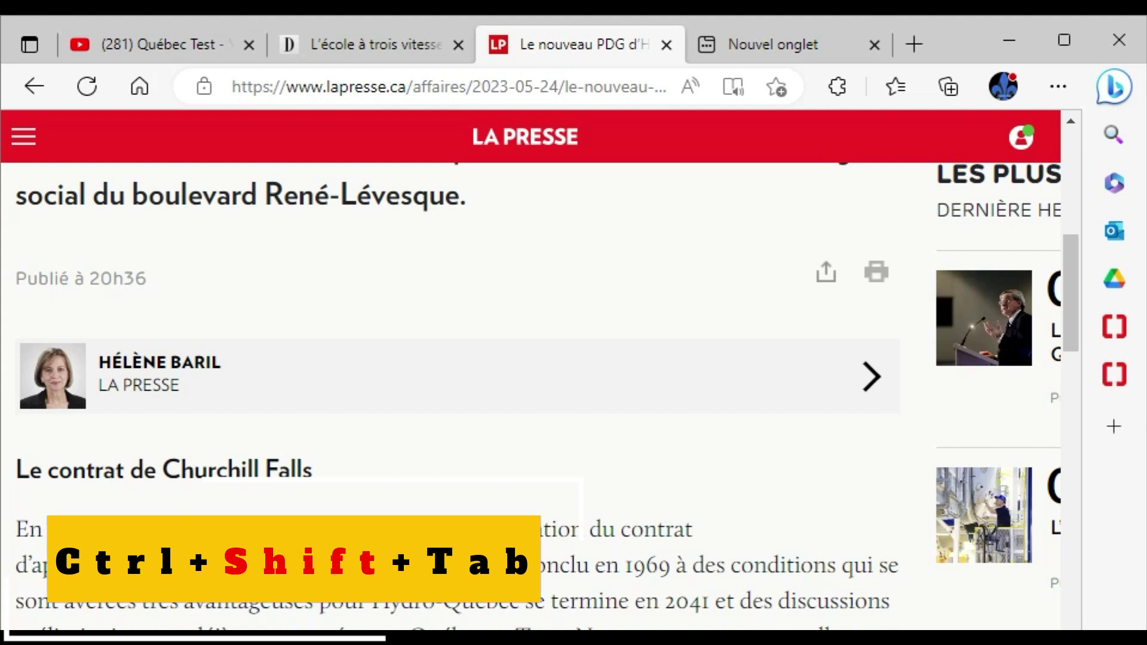
Cycle backward through the open Edge tabs, ending on the Québec Test YouTube channel.
key("ctrl+shift+Tab")
key("ctrl+shift+Tab")
key("ctrl+shift+Tab")
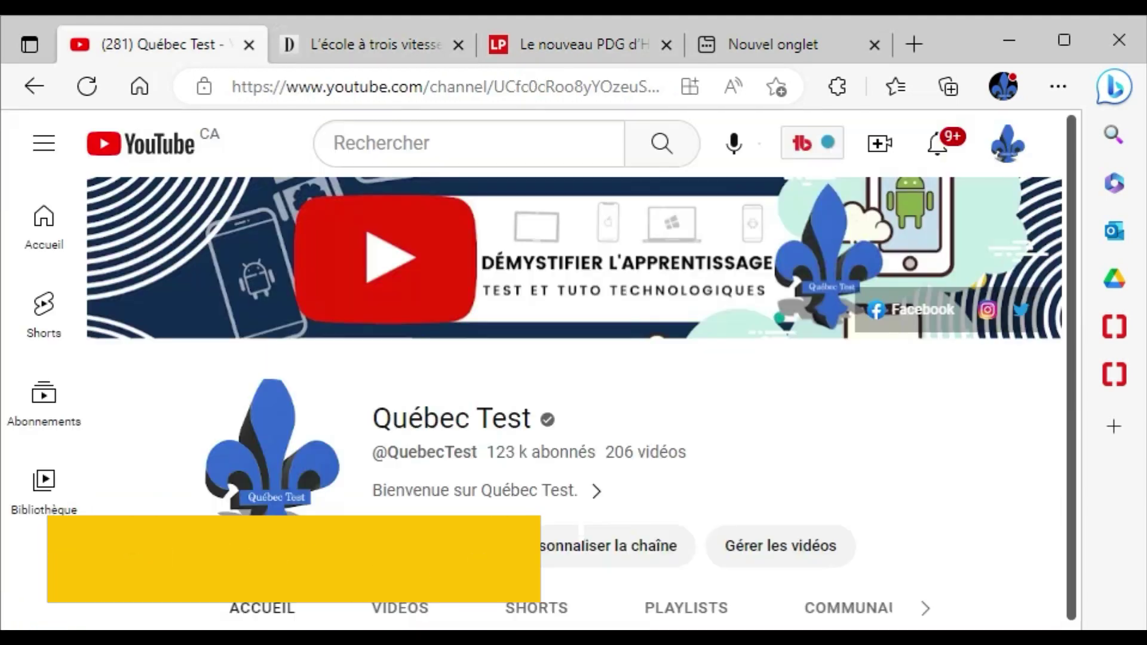
key("ctrl+shift+Tab")
key("ctrl+shift+Tab")
key("ctrl+shift+Tab")
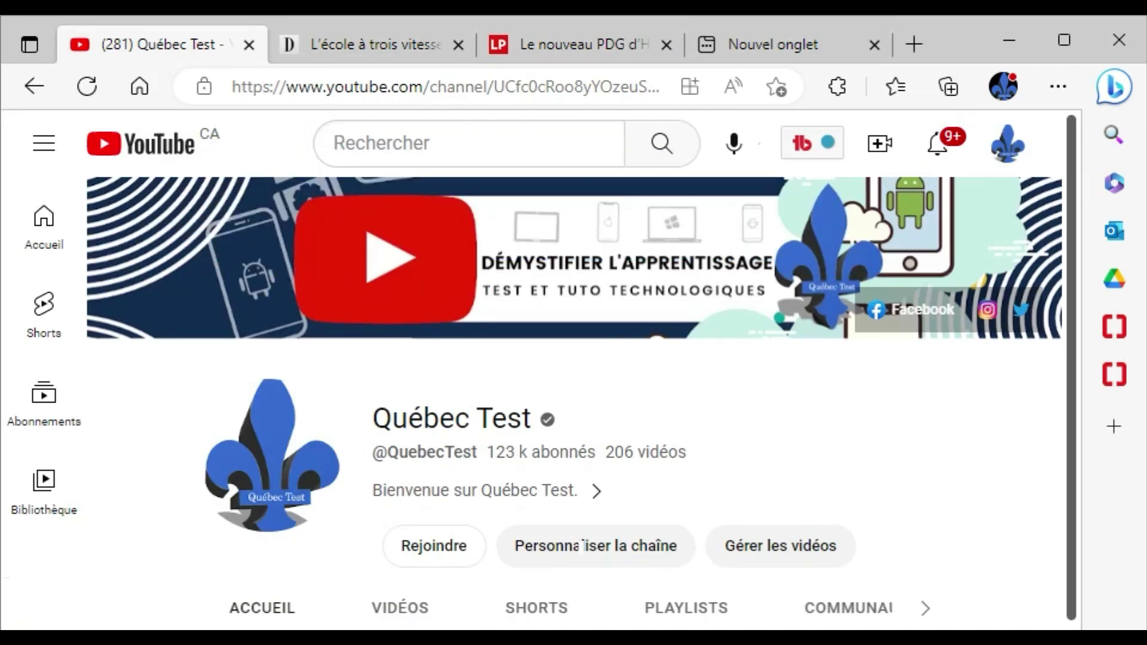
Open the browsing history in both Edge and Chrome, and dismiss the one in Edge.
key("ctrl+h")
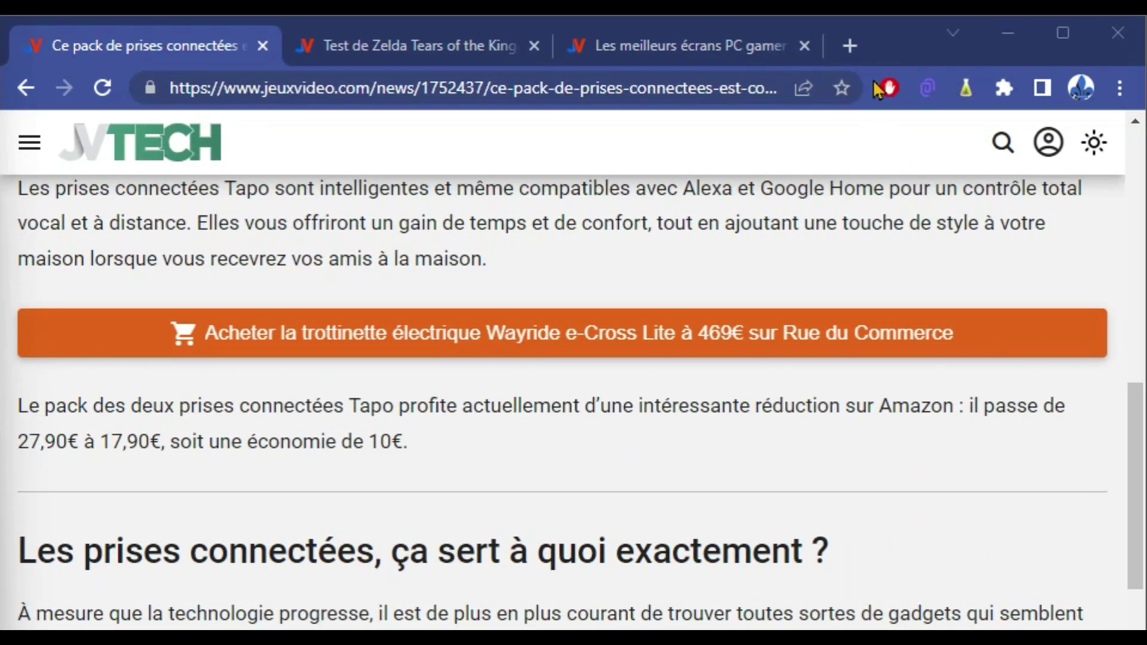
left_click(883, 49)
key("ctrl+h")
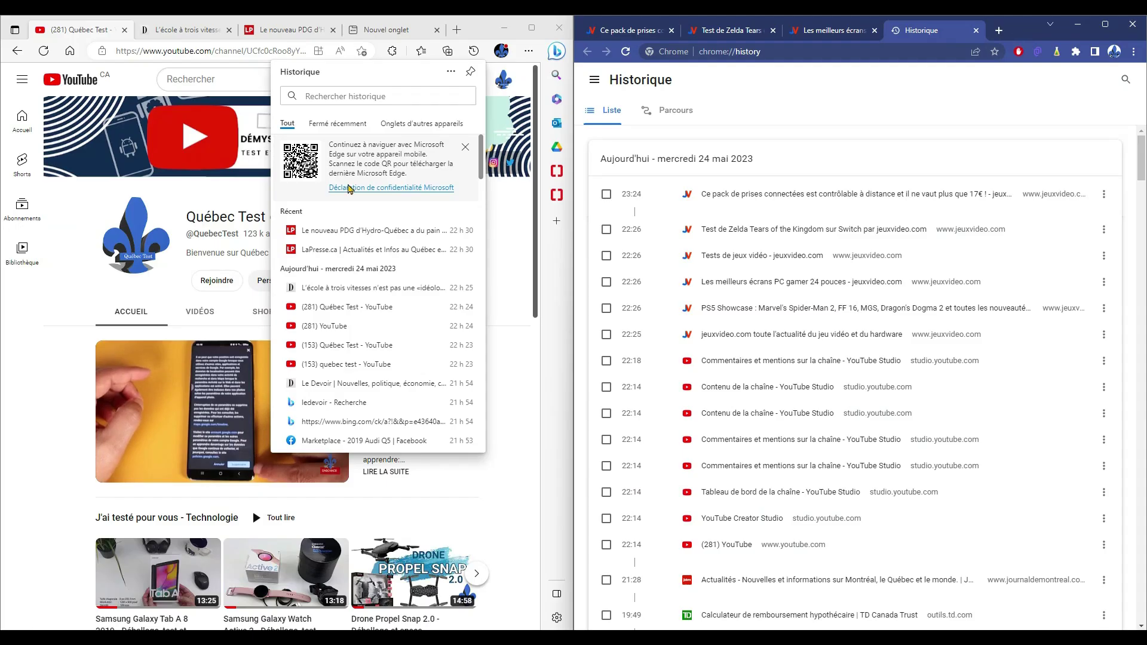
left_click(495, 240)
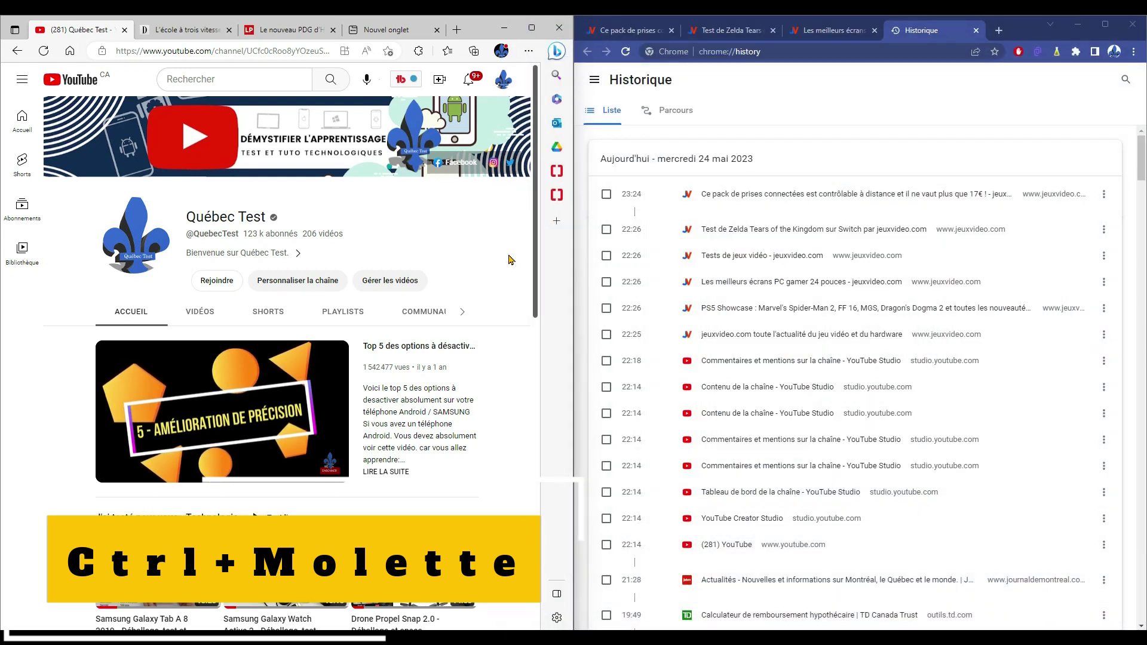
Zoom the YouTube channel page in Edge in and out, and reset its zoom to 100 %.
scroll(510, 260, "up", 4, "ctrl")
scroll(510, 259, "down", 6, "ctrl")
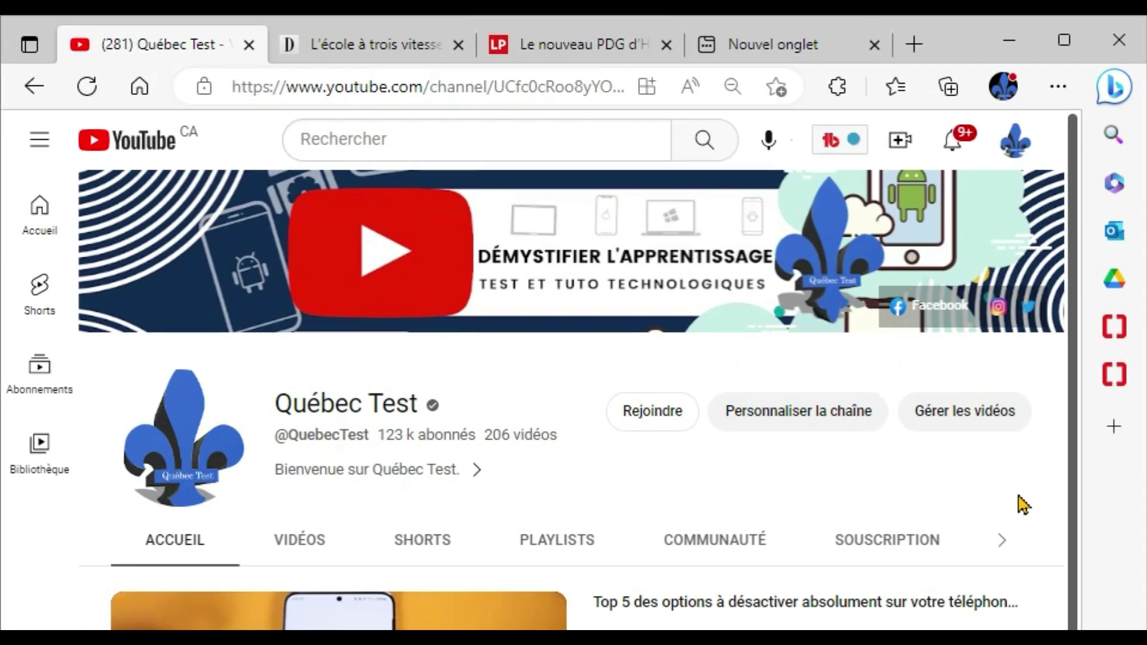
left_click(734, 90)
left_click(733, 152)
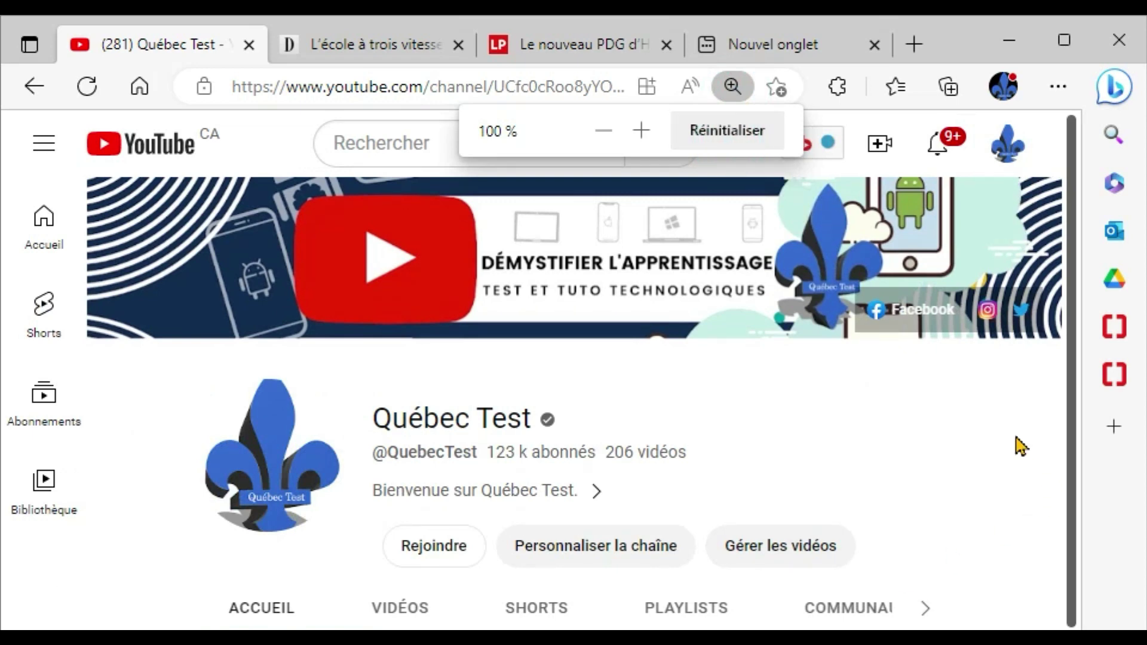
left_click(1016, 439)
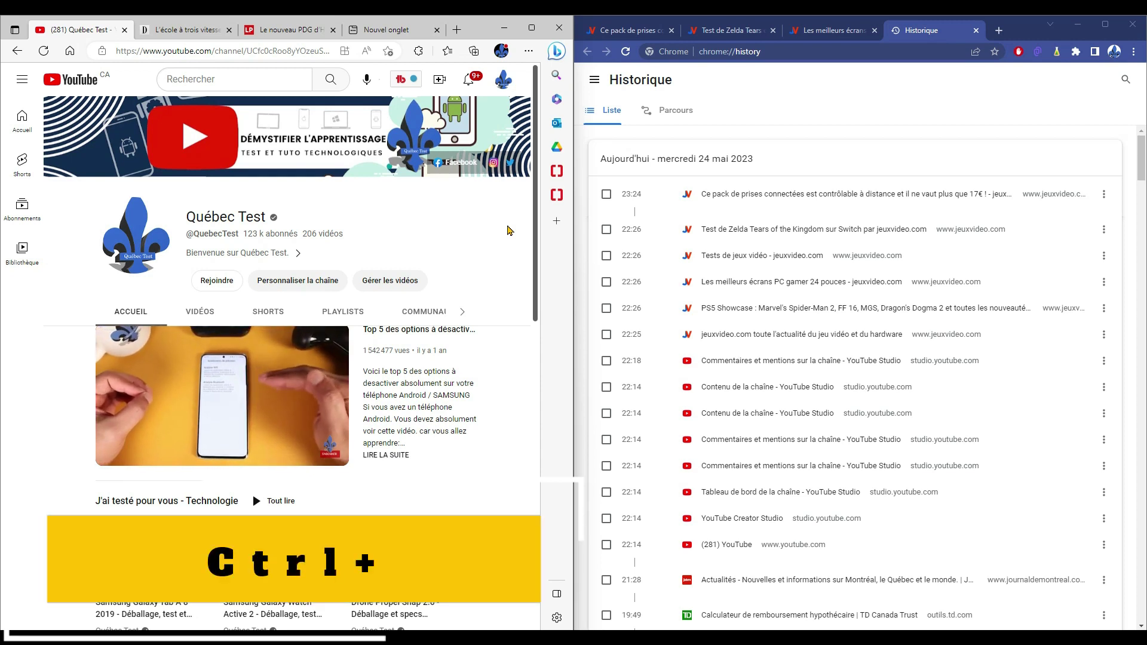
Enlarge the YouTube page by four zoom levels and reduce it again to 110 %.
key("ctrl+plus")
key("ctrl+plus")
key("ctrl+plus")
key("ctrl+plus")
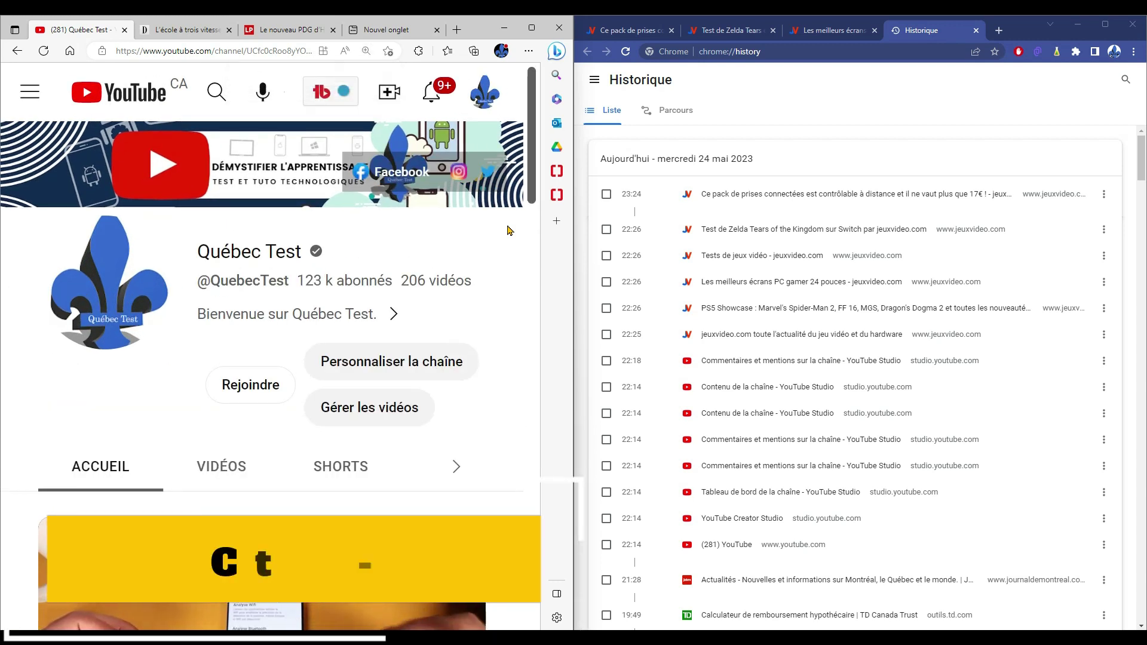
key("ctrl+minus")
key("ctrl+minus")
key("ctrl+minus")
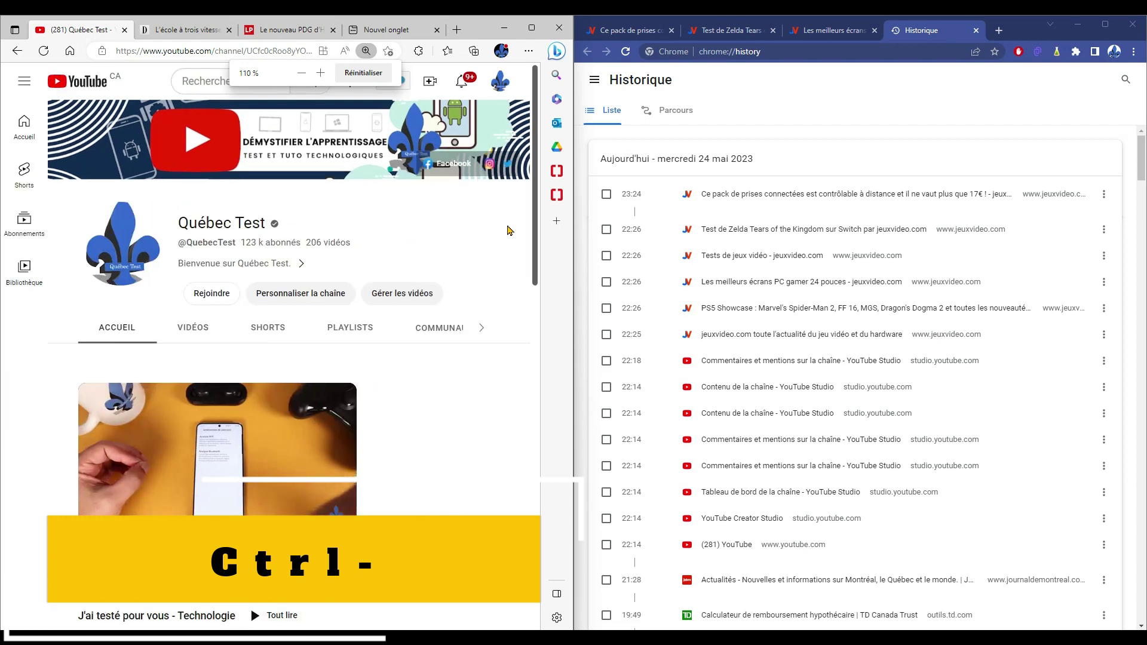
In Chrome's connected plugs tab, go back to the jeuxvideo.com home page and forward to the article again.
left_click(621, 30)
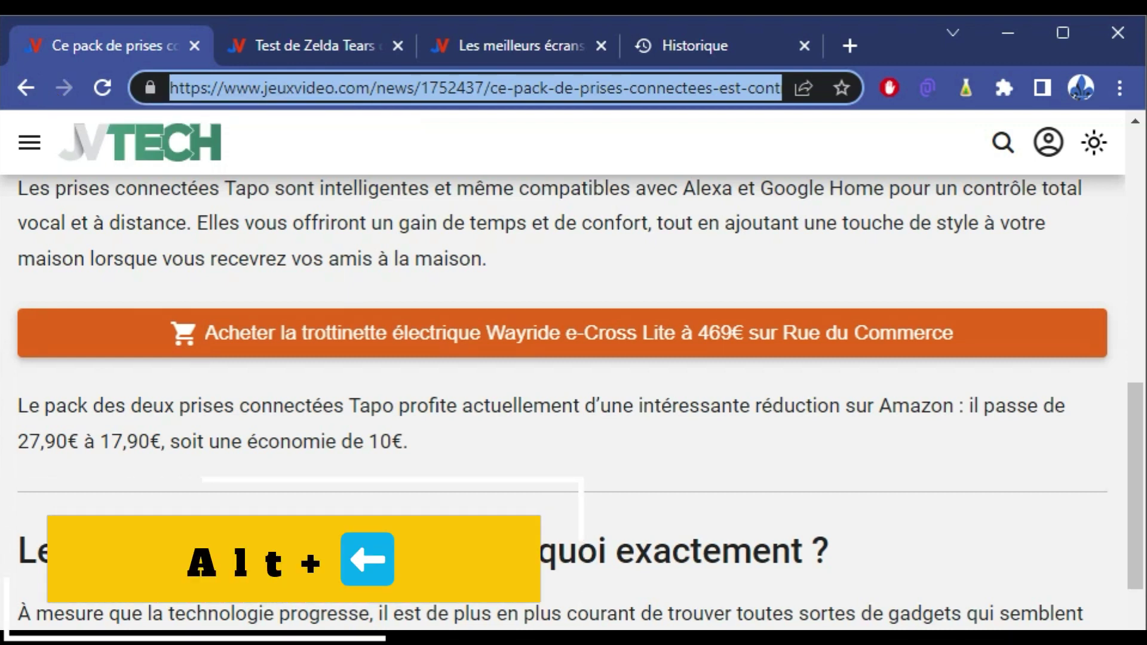
key("alt+Left")
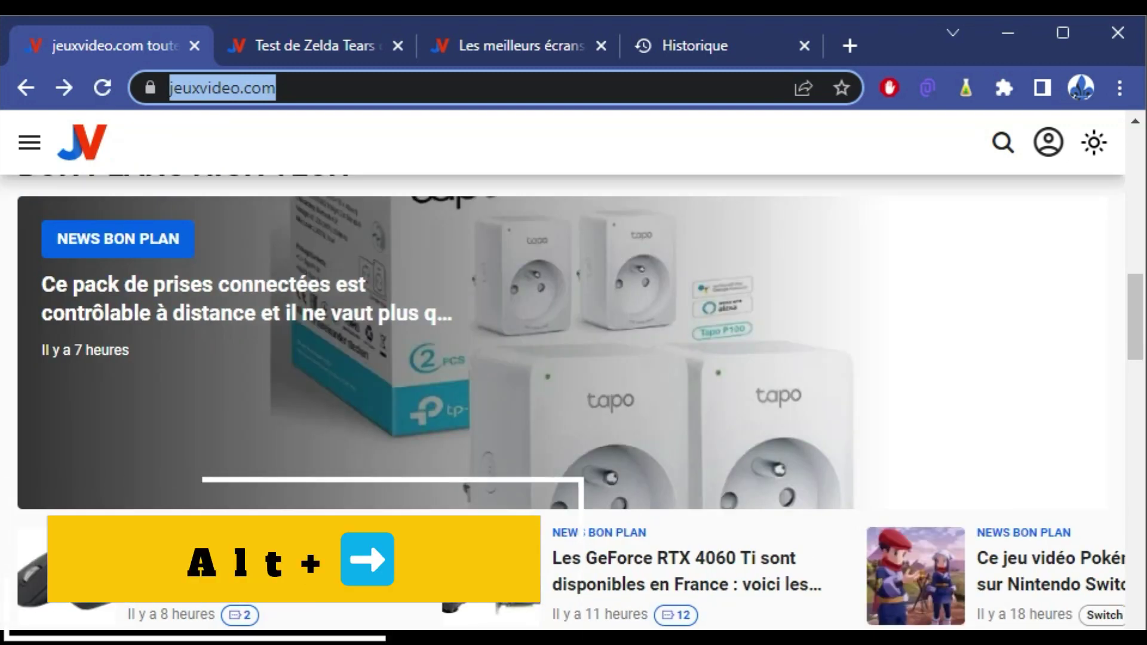
key("alt+Right")
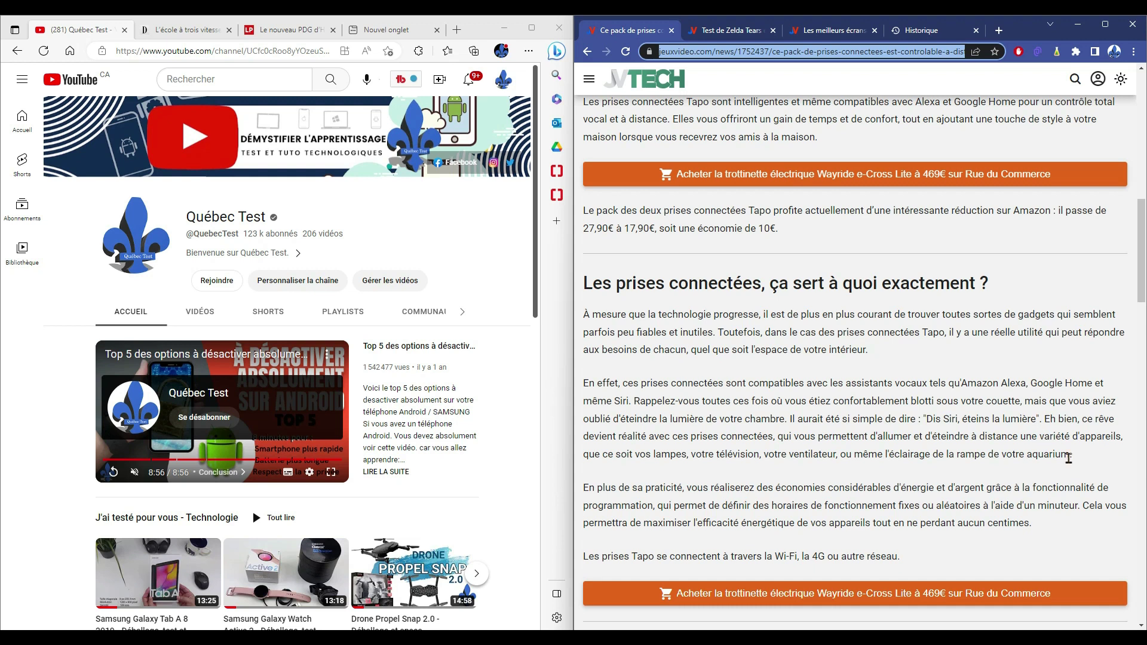
Close the Edge window with all its tabs, and reopen the closed window from a new Edge window.
left_click(560, 30)
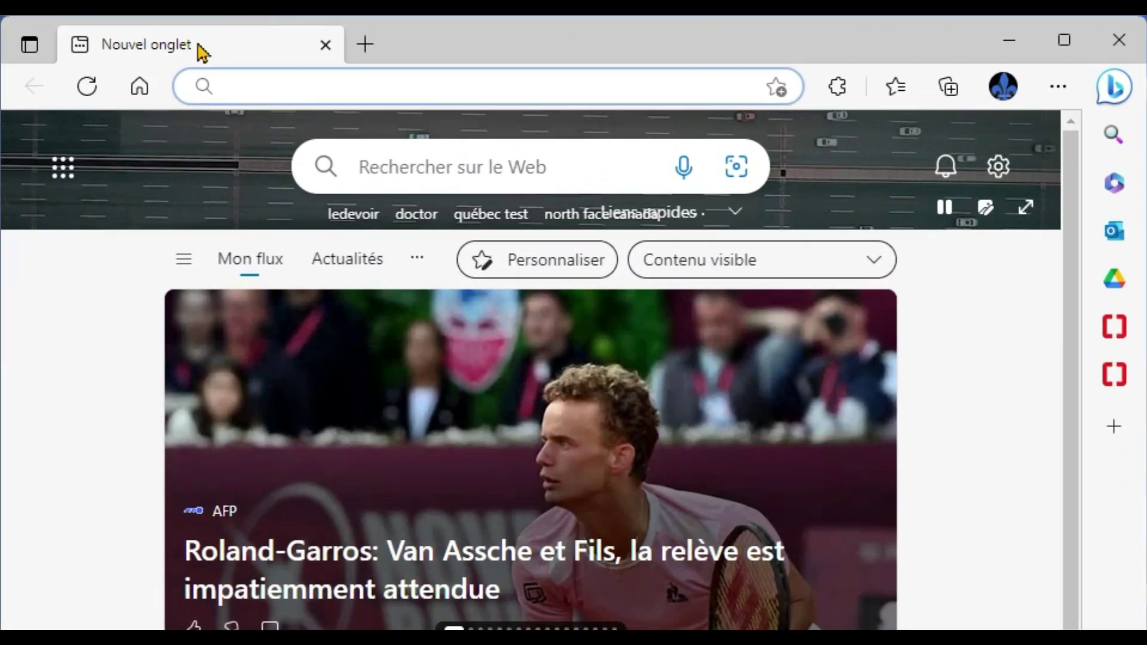
right_click(114, 33)
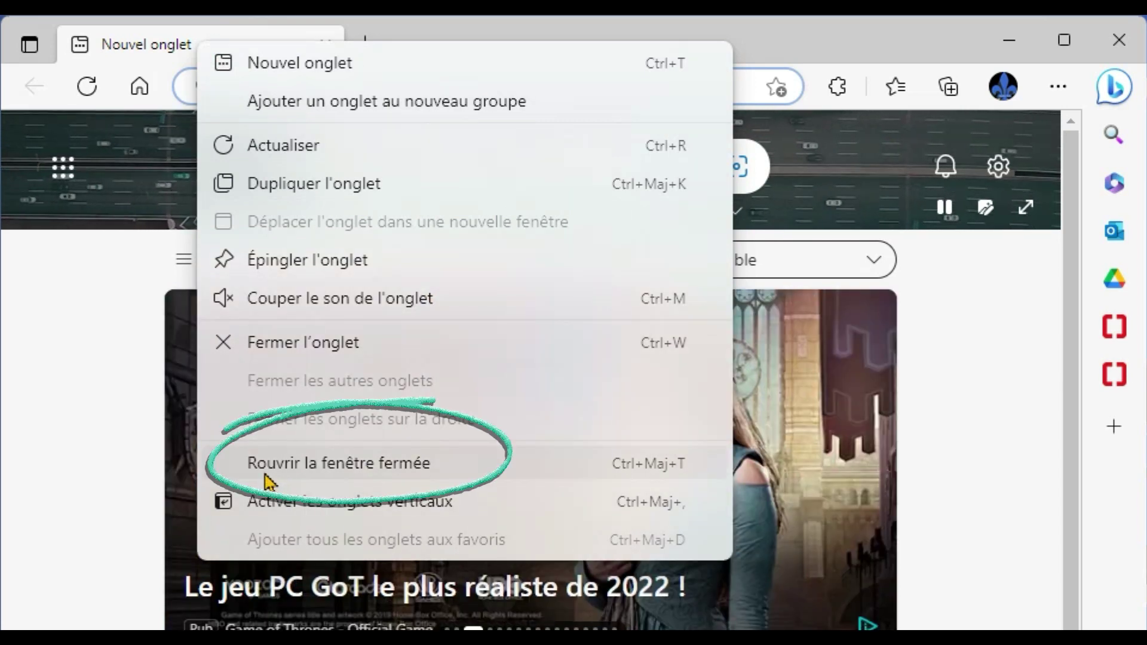
left_click(399, 478)
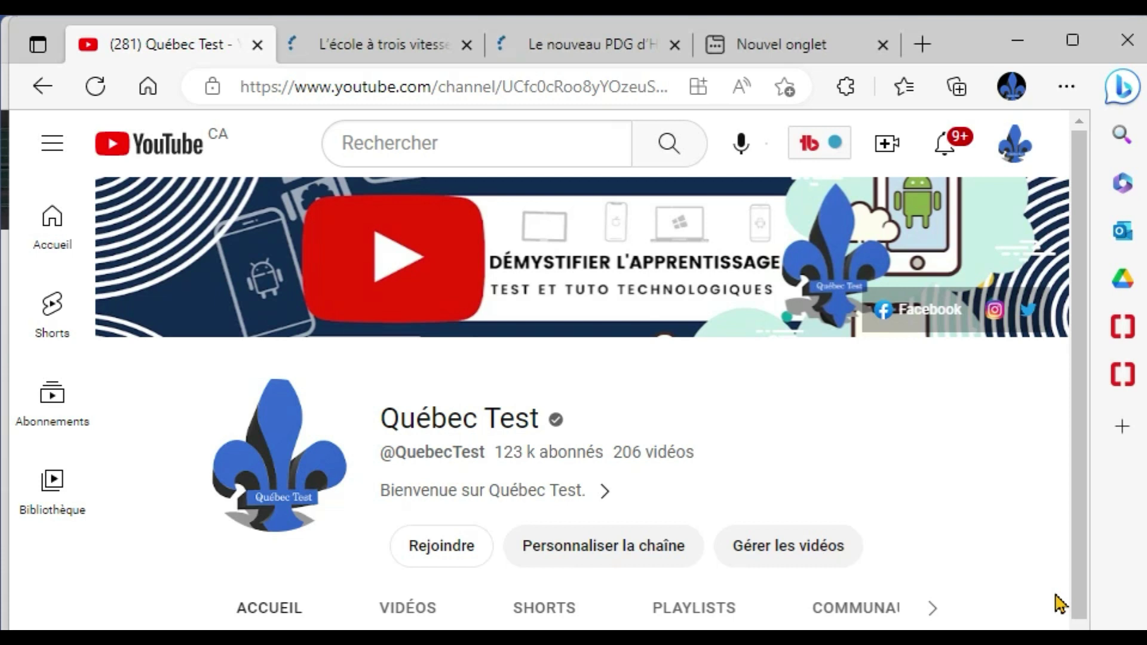
Check the restored Le Devoir and La Presse tabs, and return to the Québec Test YouTube tab.
left_click(388, 43)
left_click(574, 51)
left_click(122, 53)
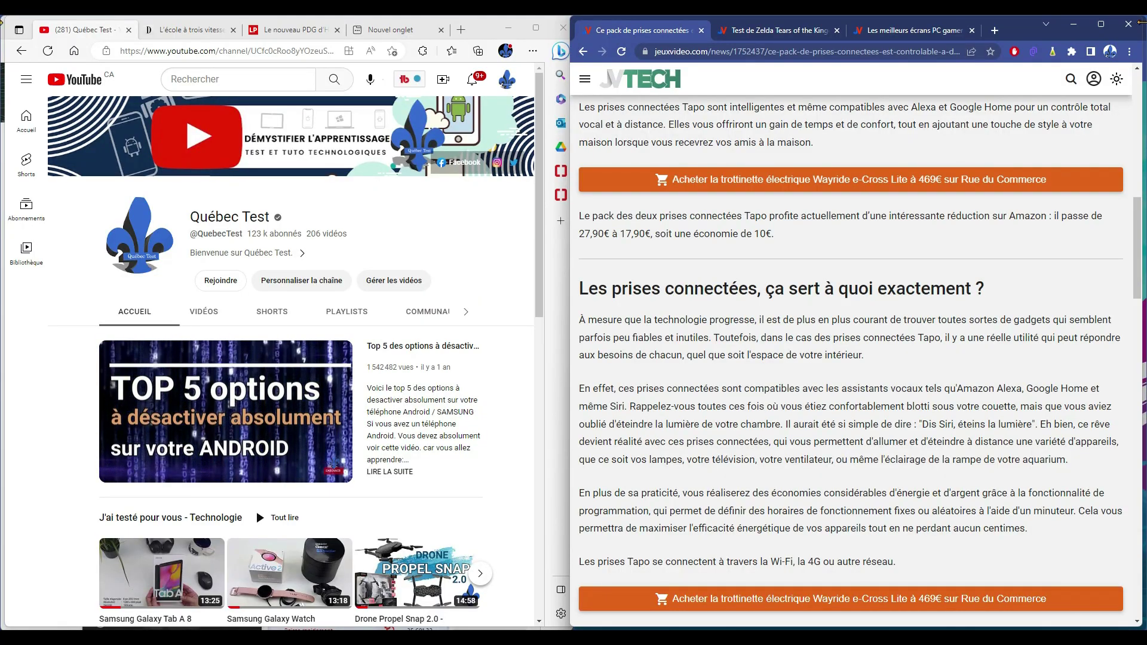
Close the Chrome window holding the three jeuxvideo.com tabs and view the tab options in a new Chrome window.
left_click(1128, 25)
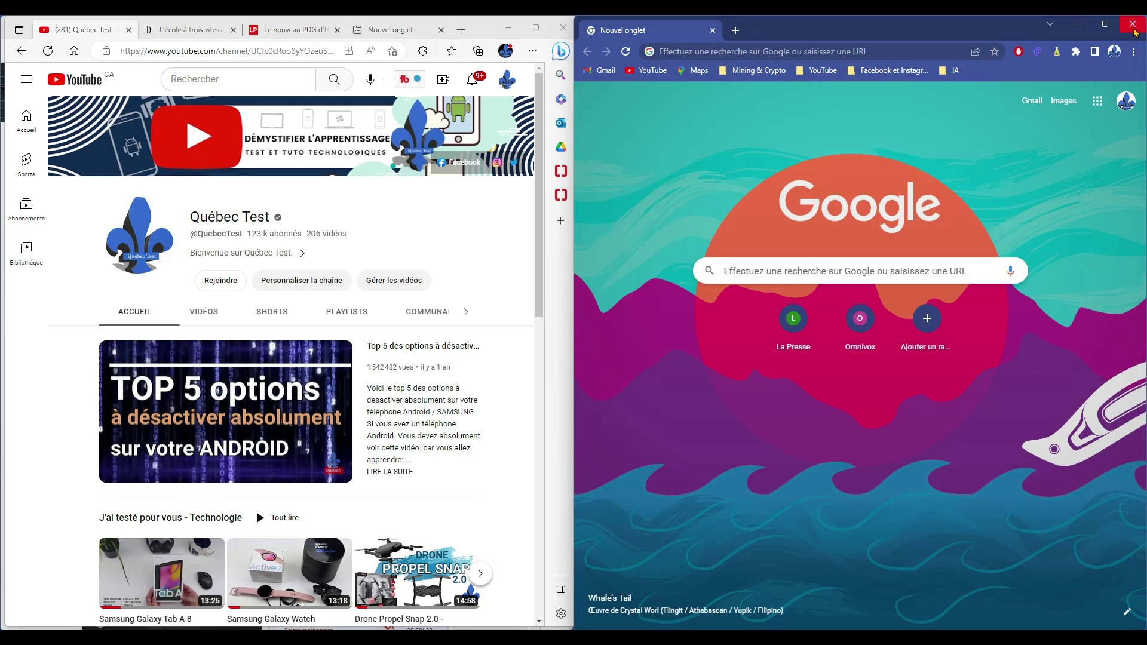
left_click(1130, 27)
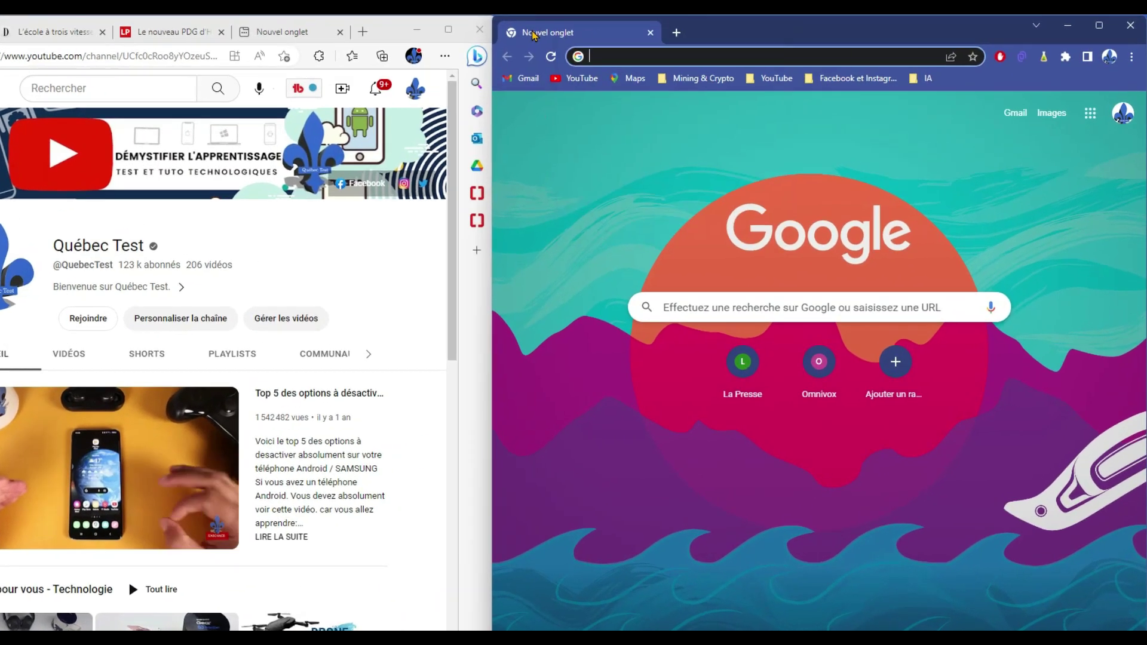
right_click(533, 36)
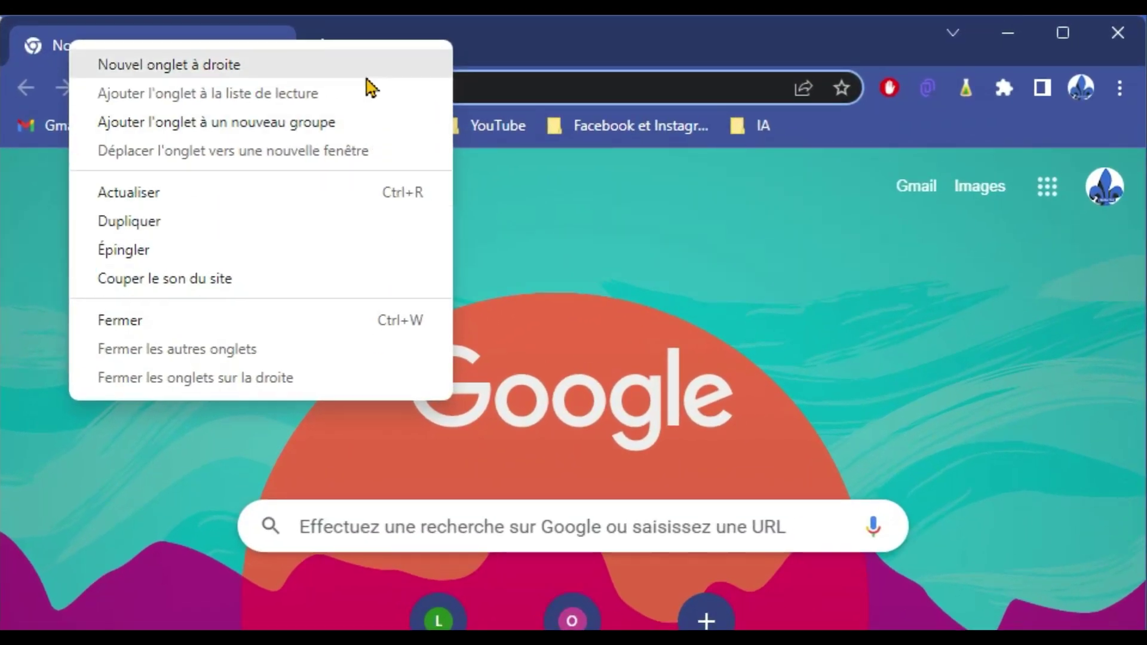
Restore the recently closed window of 3 tabs from Chrome's history.
left_click(1118, 88)
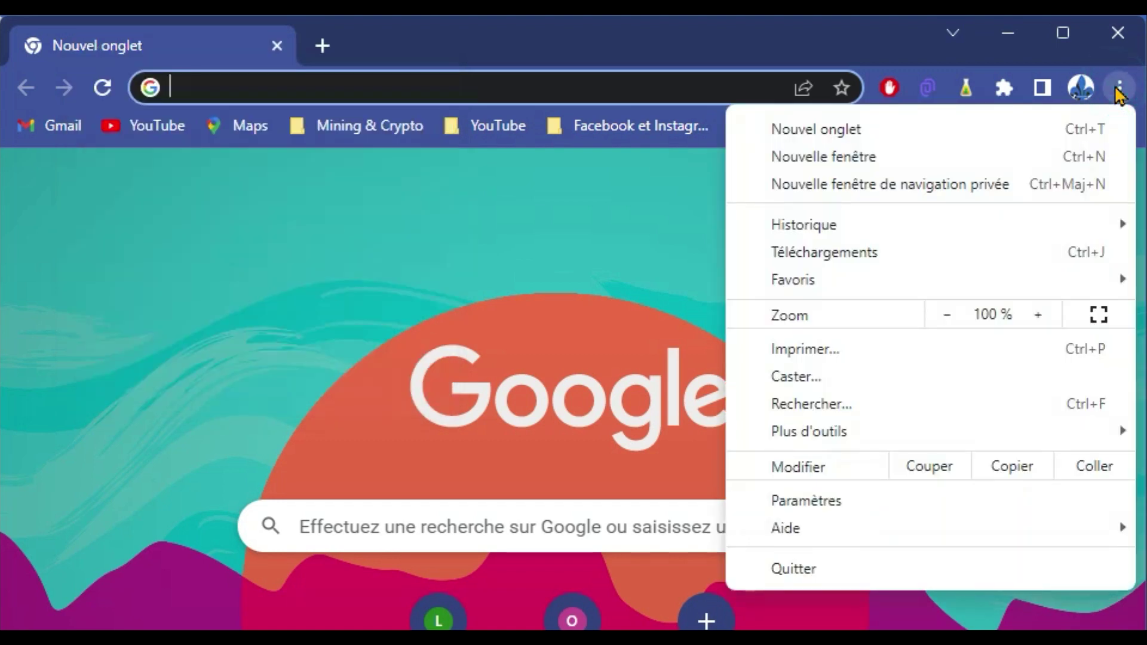
mouse_move(882, 233)
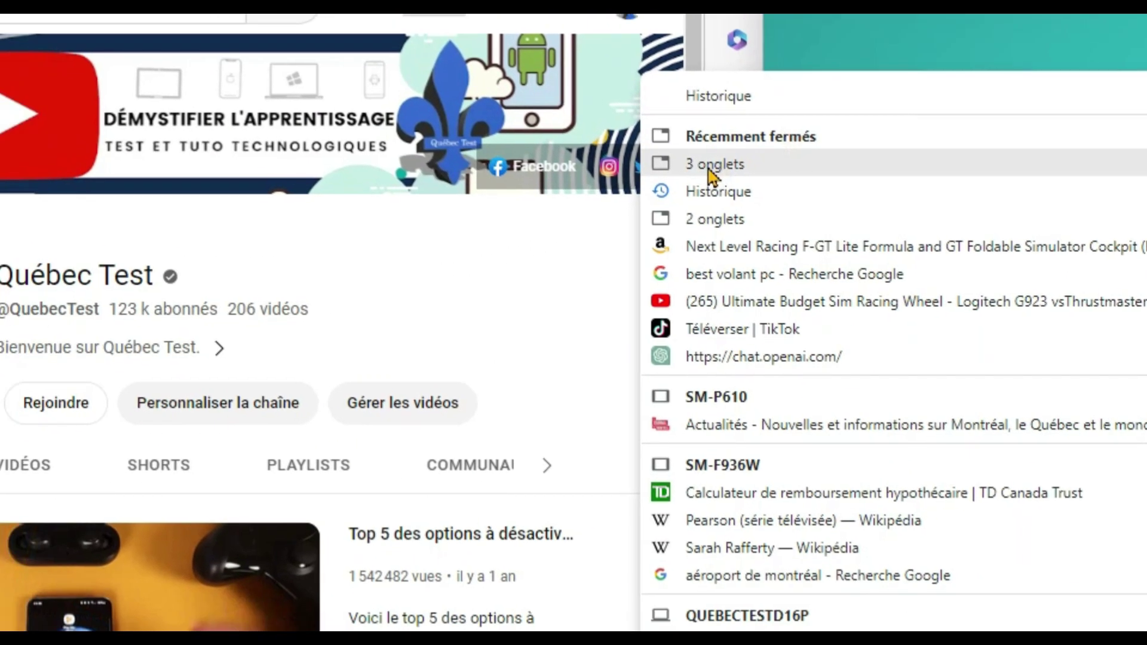
mouse_move(203, 314)
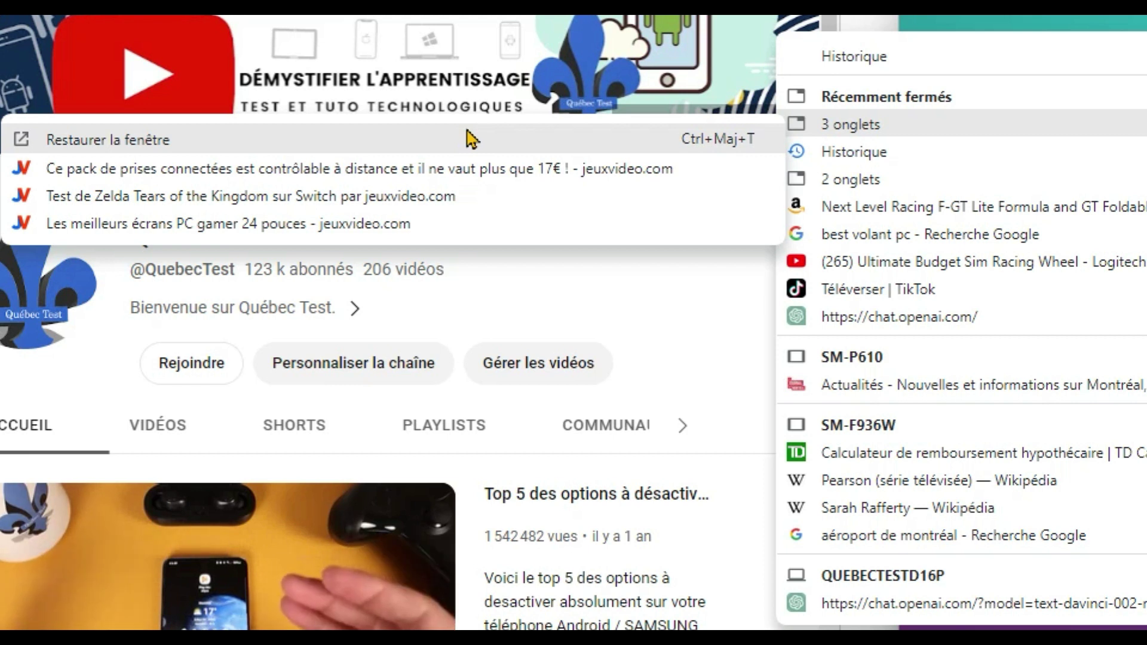
left_click(136, 154)
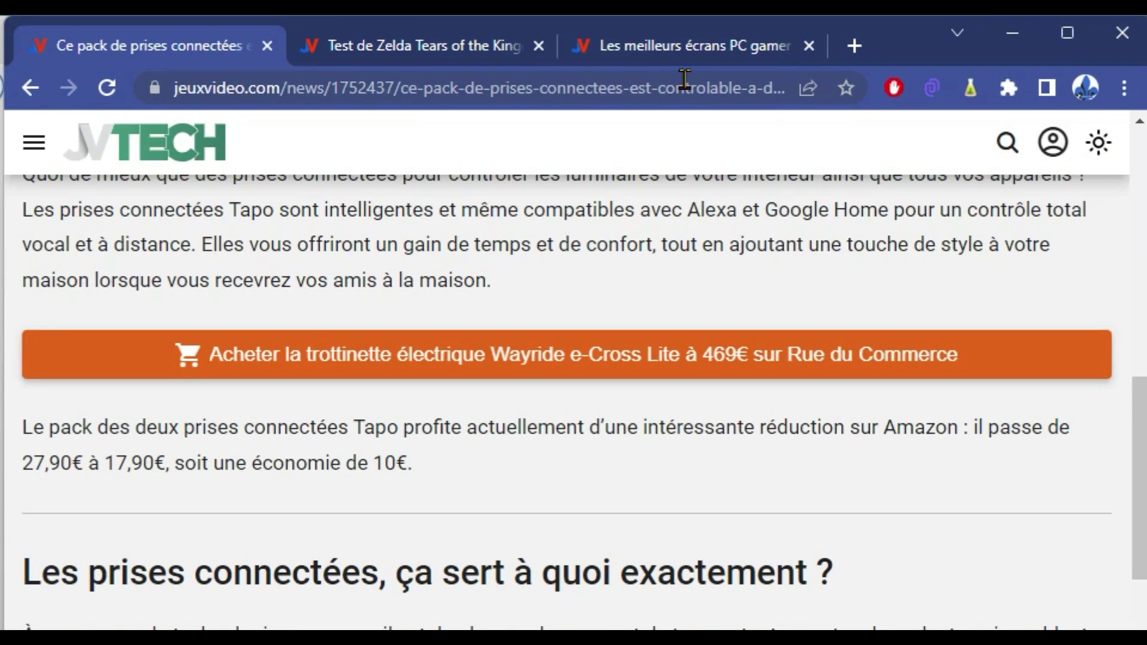